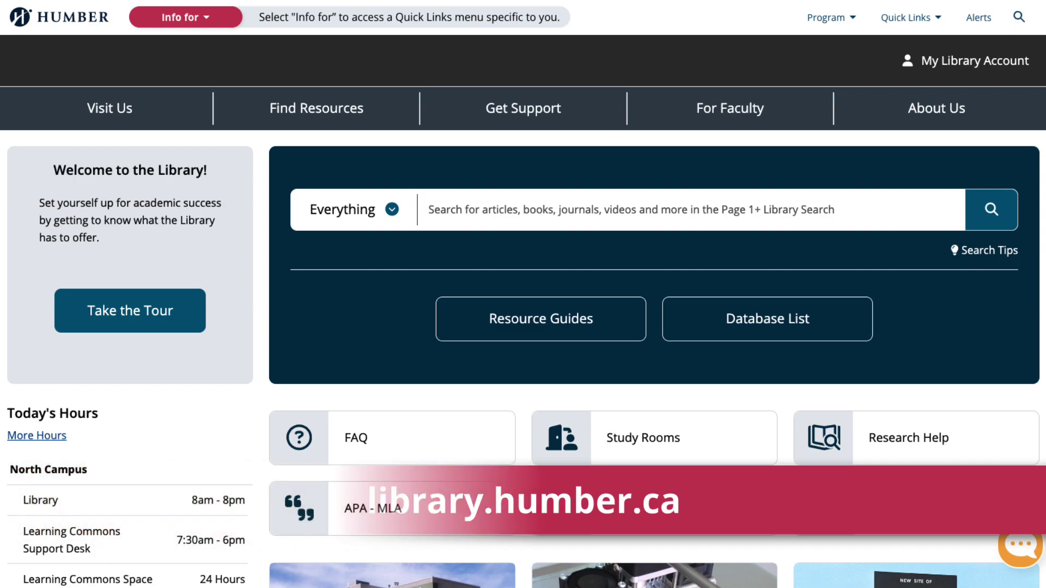
Search everything for 'superhero myths' (237 results), then bring up the library sign-in choices
left_click(433, 205)
type("superhero myt")
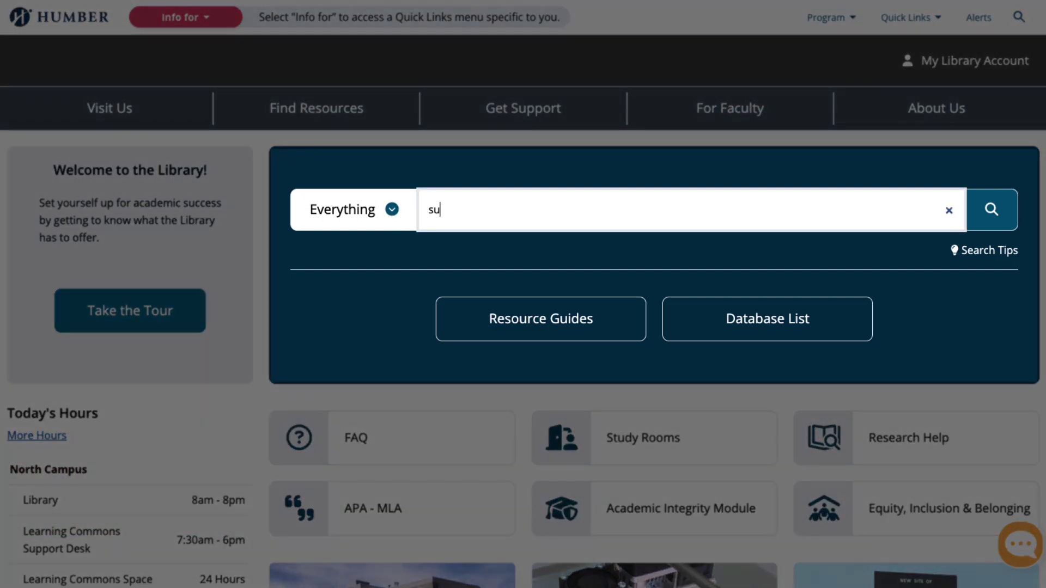
type("hs")
left_click(985, 213)
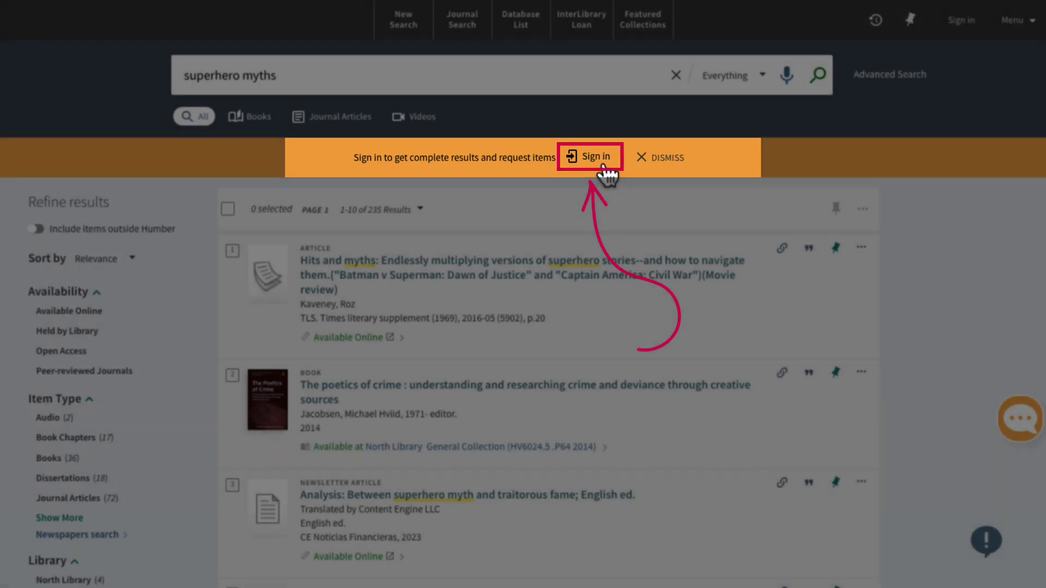
left_click(601, 164)
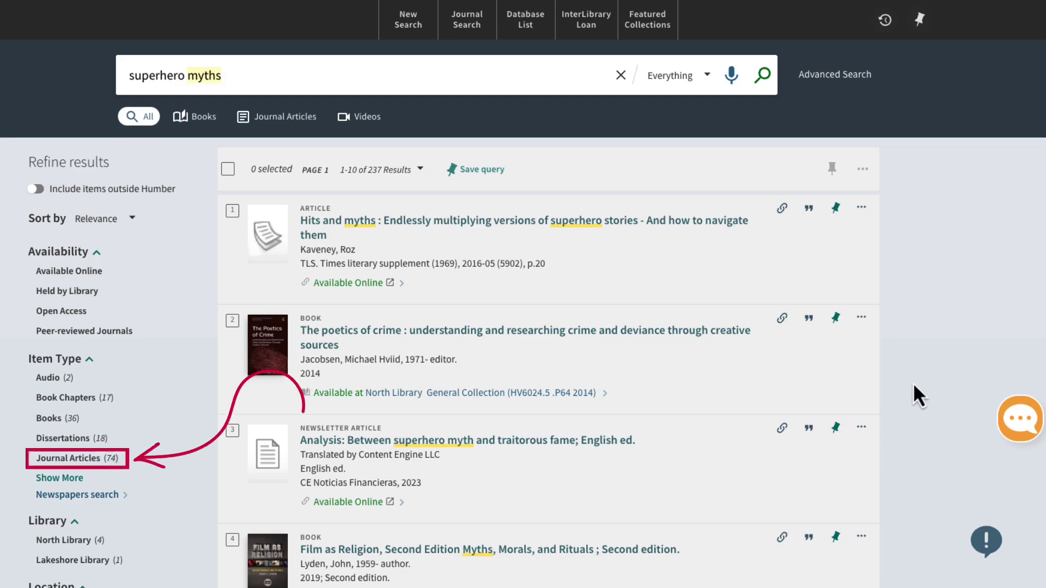
Apply the Journal Articles, Peer-reviewed Journals and Available Online filters to reach 57 results
left_click(99, 458)
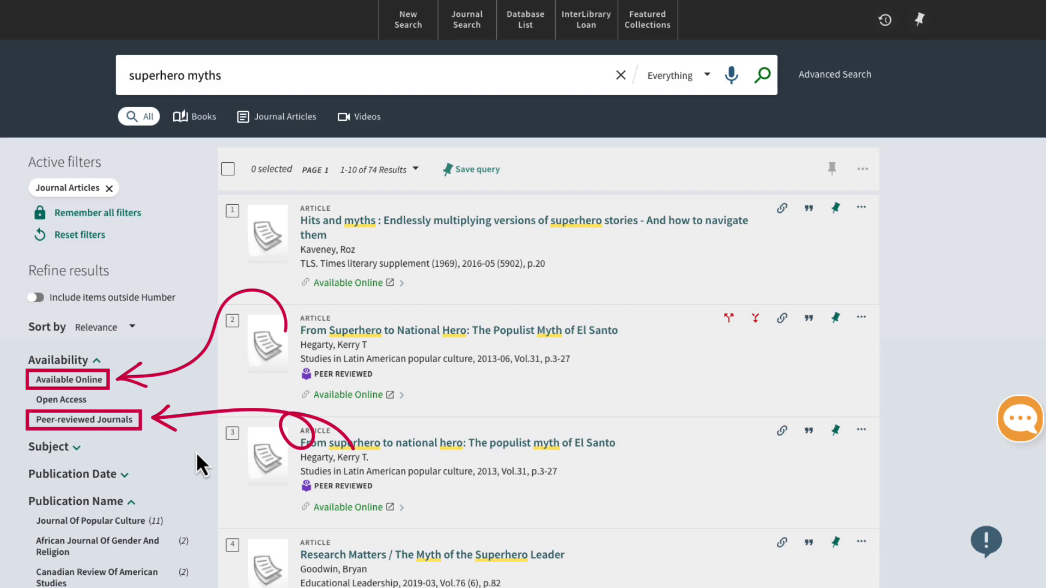
left_click(122, 422)
left_click(104, 408)
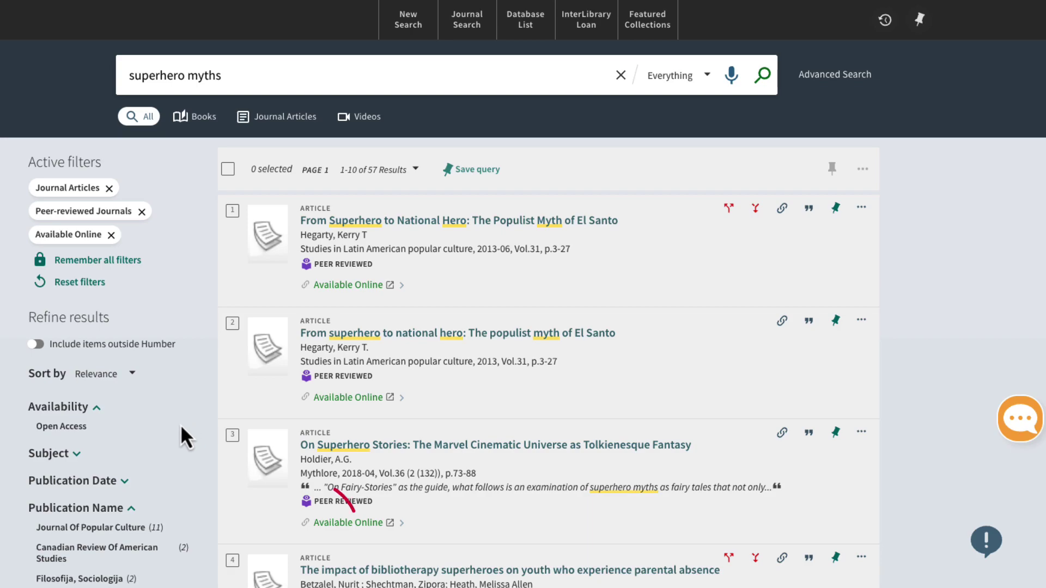
Set the Publication Date range to 2019–2023, leaving 10 articles
left_click(126, 486)
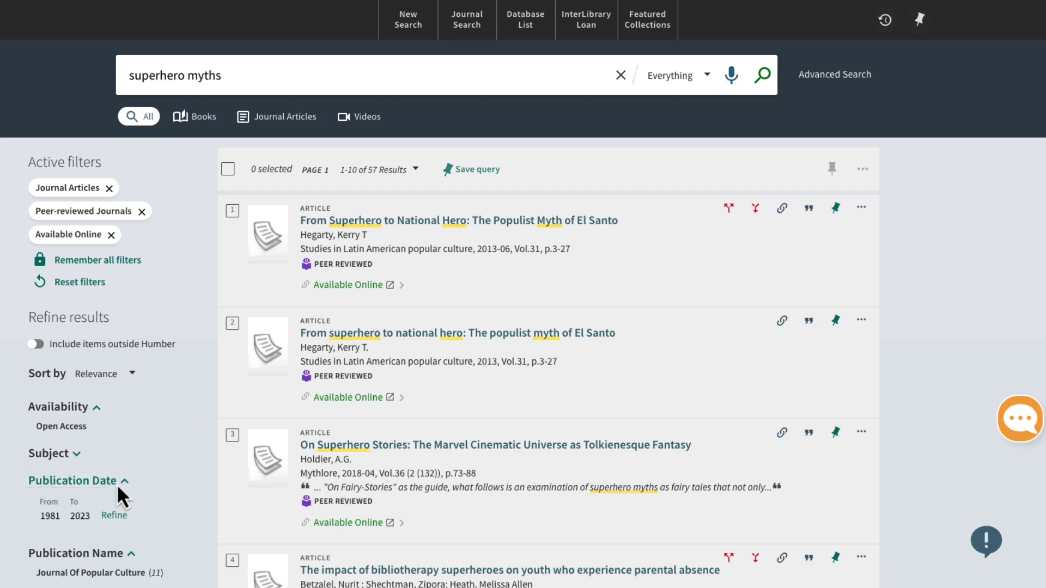
double_click(58, 515)
type("2")
left_click(115, 516)
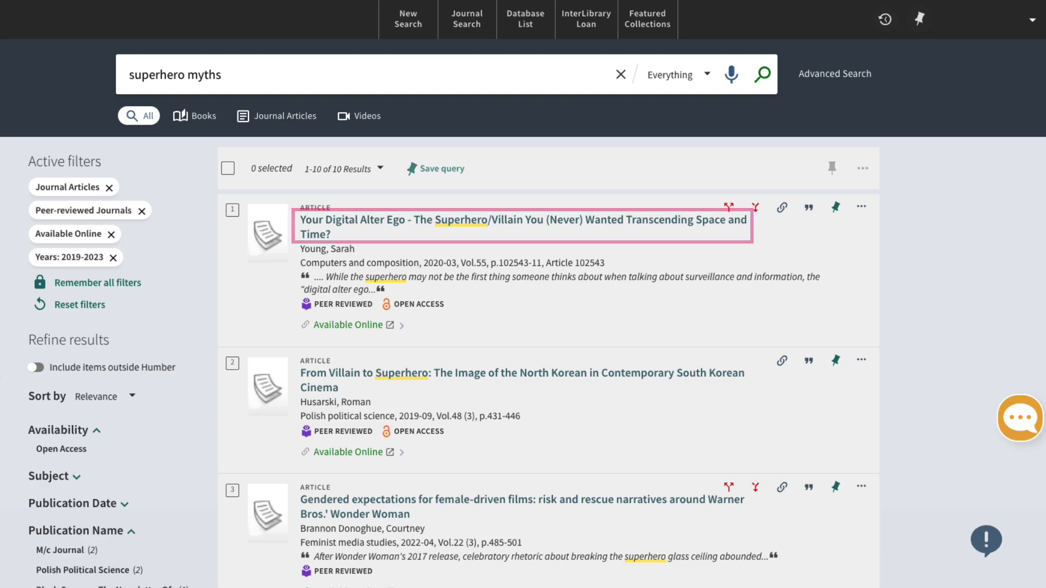
Open the Digital Alter Ego article record and follow its Elsevier SD College Edition link
left_click(318, 236)
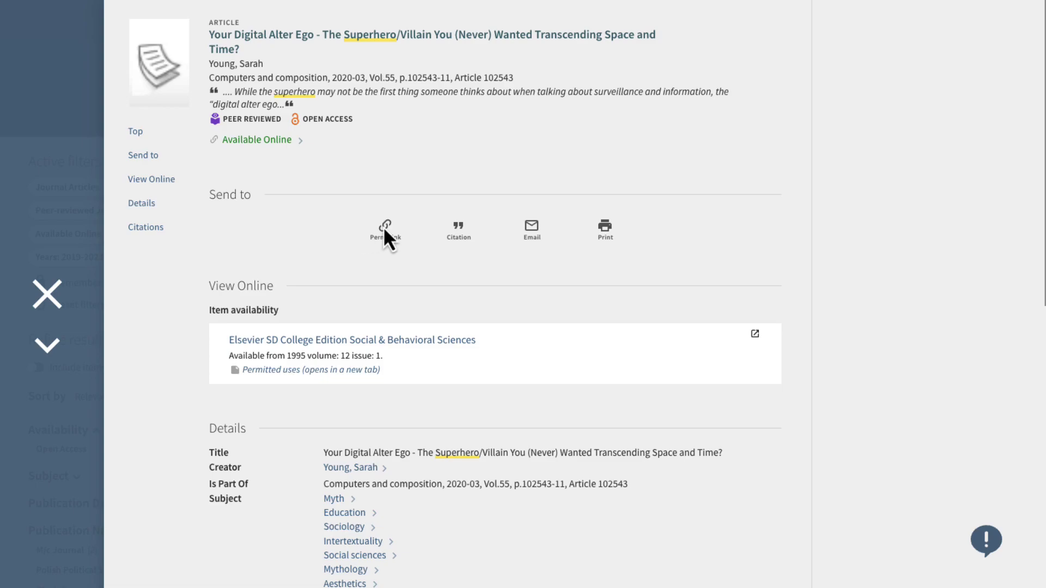
scroll(919, 154, "down", 3)
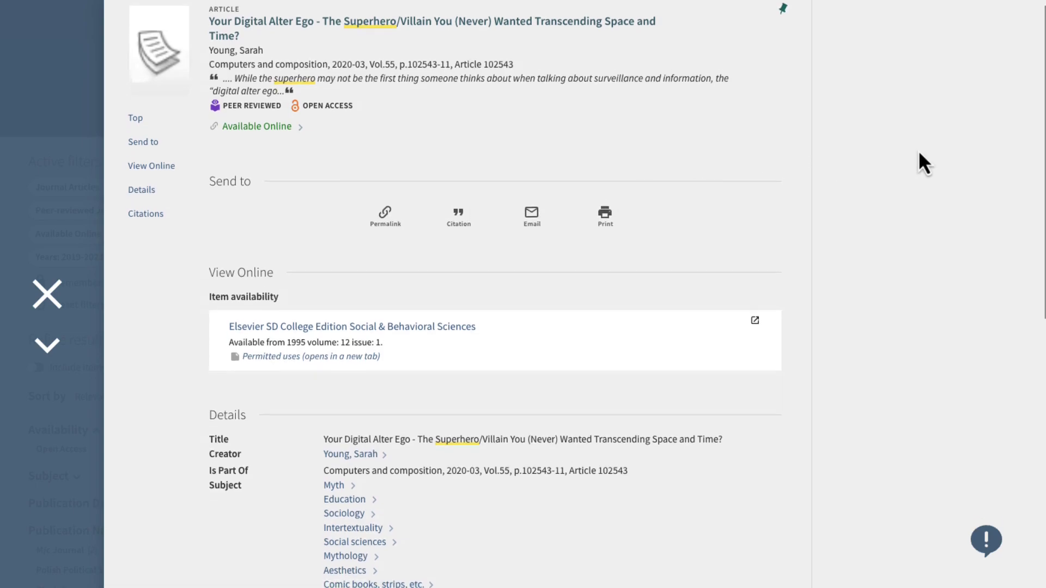
scroll(920, 154, "down", 1)
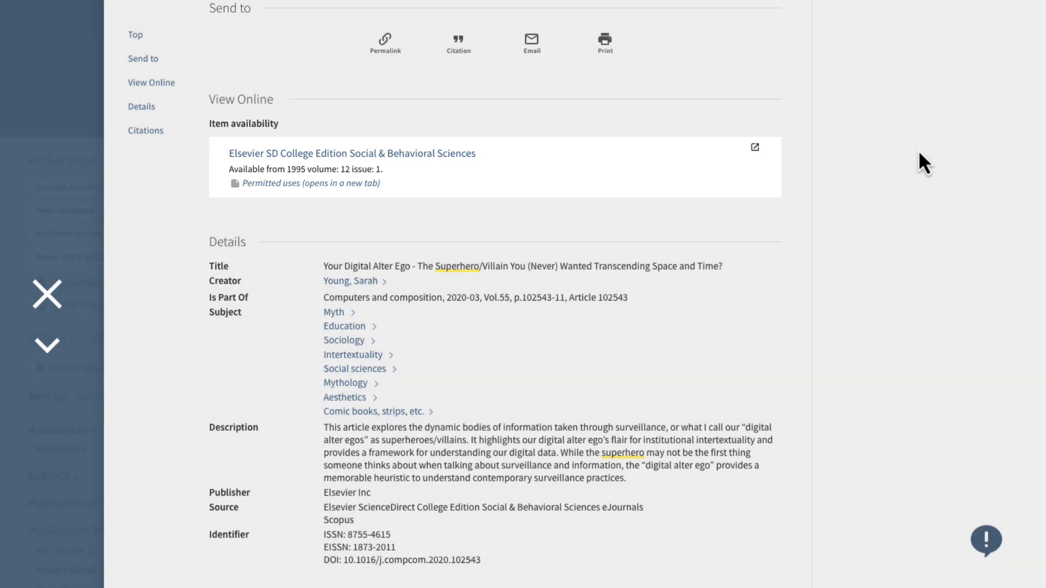
left_click(463, 155)
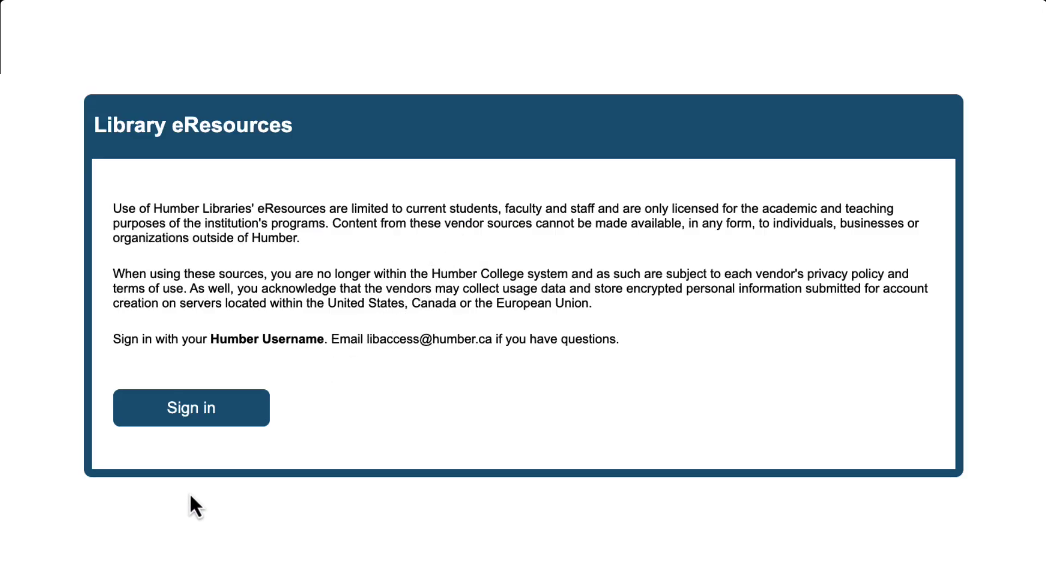
Sign in on the Library eResources page to reach the ScienceDirect article
left_click(231, 415)
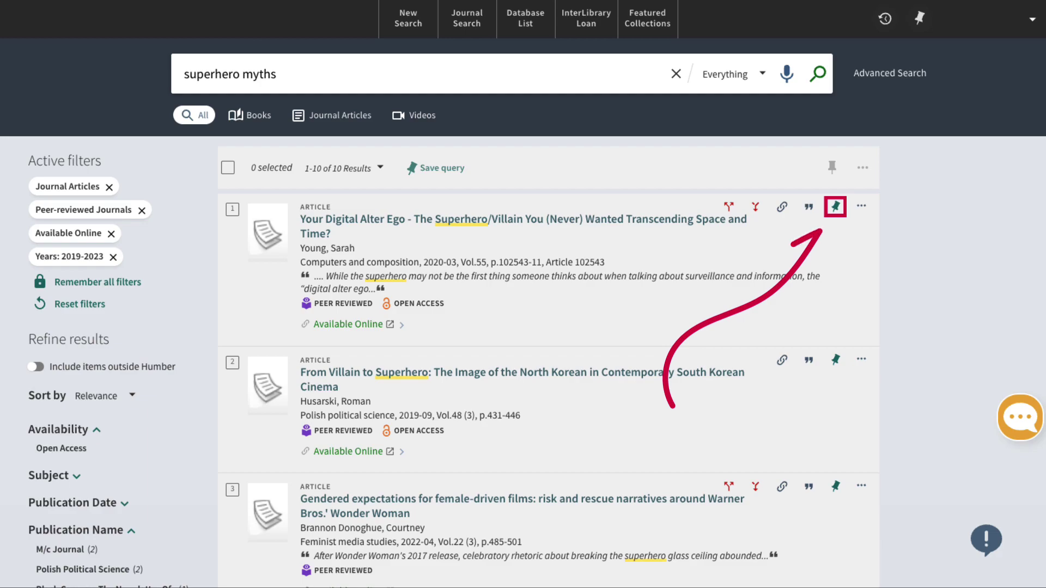
Pin results 1–3 as favorites, save the superhero myths query, and view My Favorites
left_click(836, 209)
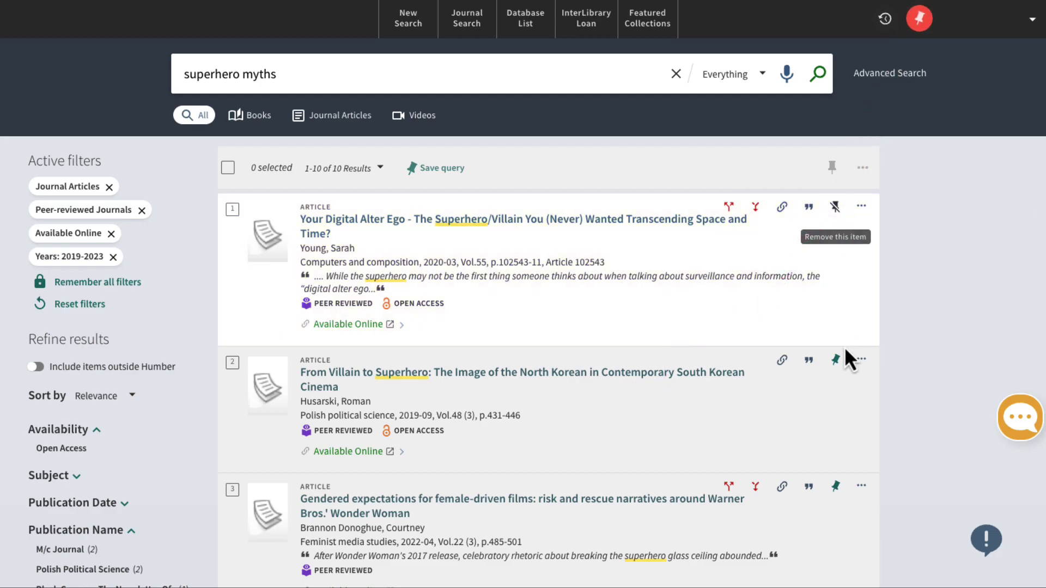
left_click(836, 361)
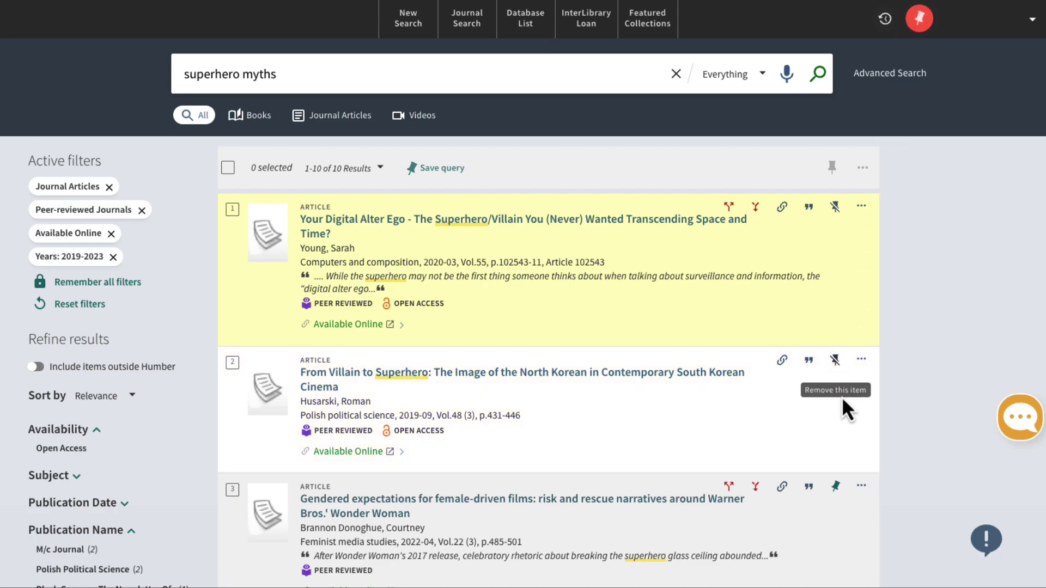
left_click(835, 486)
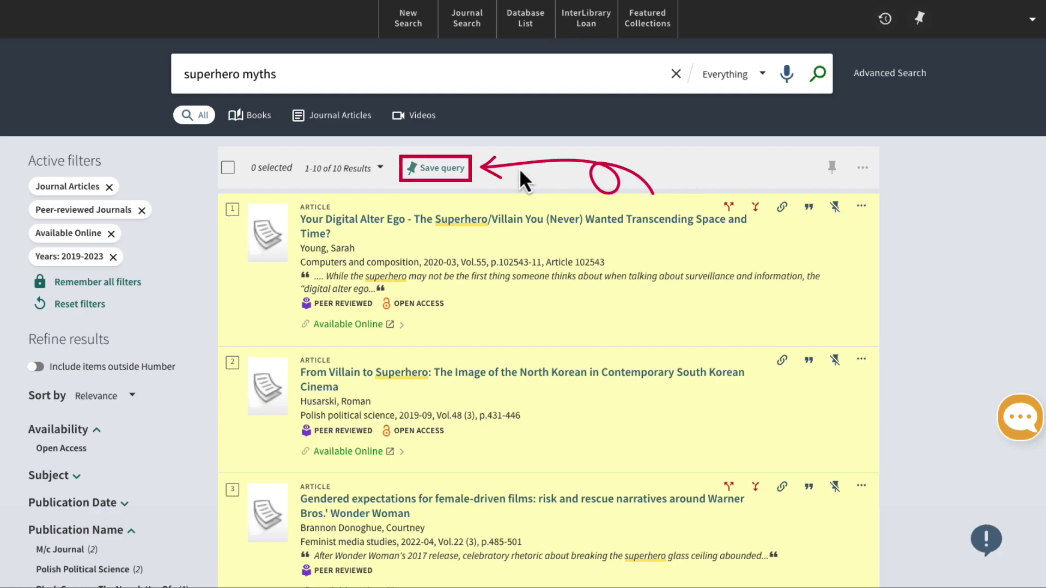
left_click(442, 169)
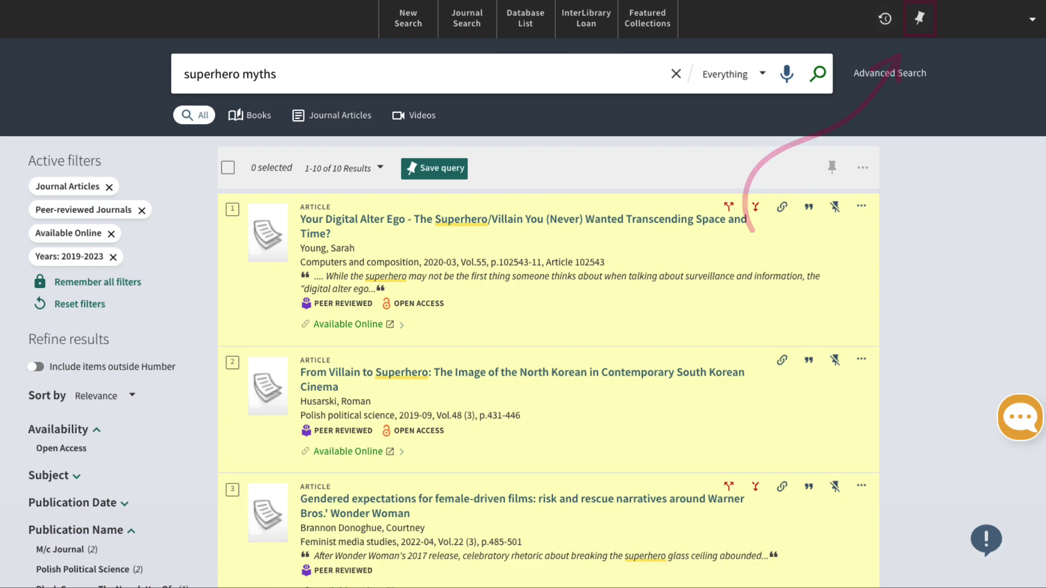
left_click(922, 22)
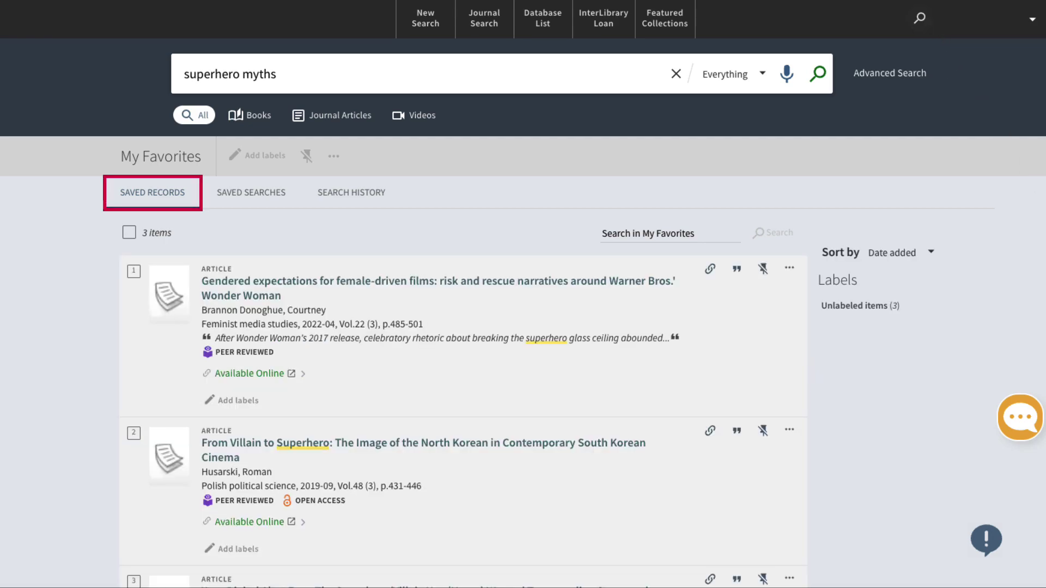
left_click(283, 197)
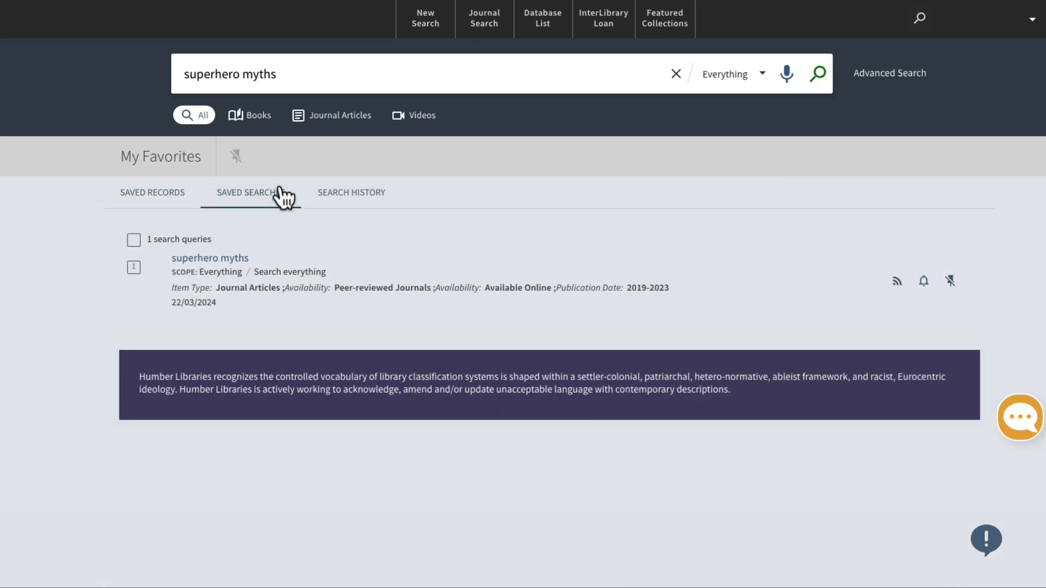
left_click(174, 193)
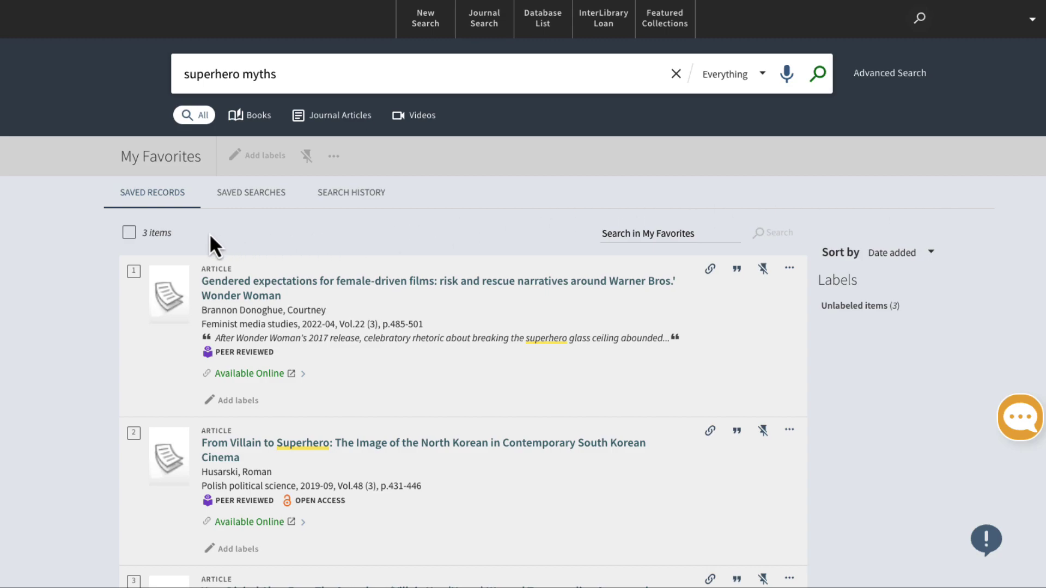
Select all three favorite records and email them to the pasted recipient address
left_click(131, 233)
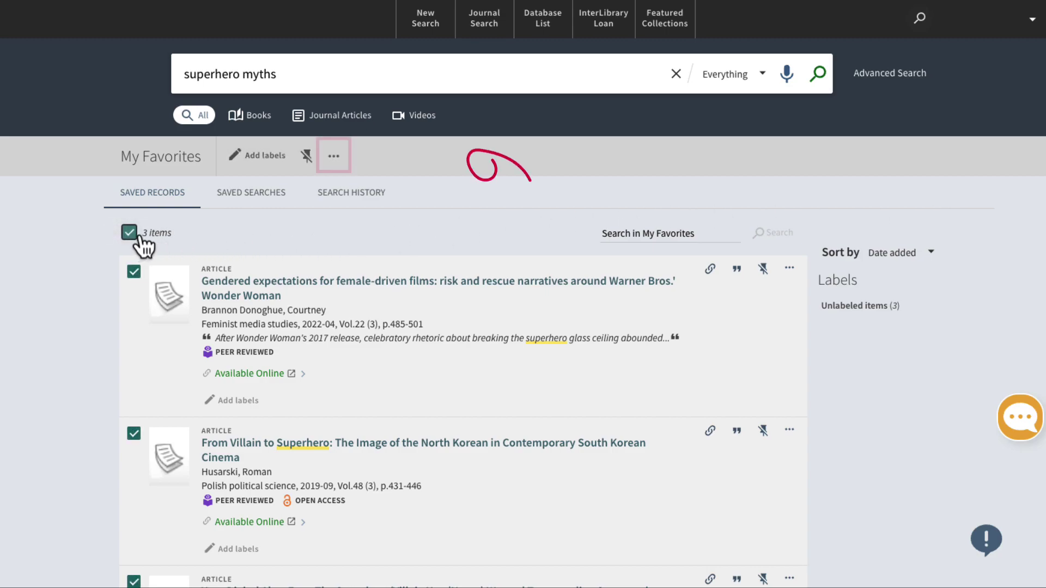
left_click(333, 156)
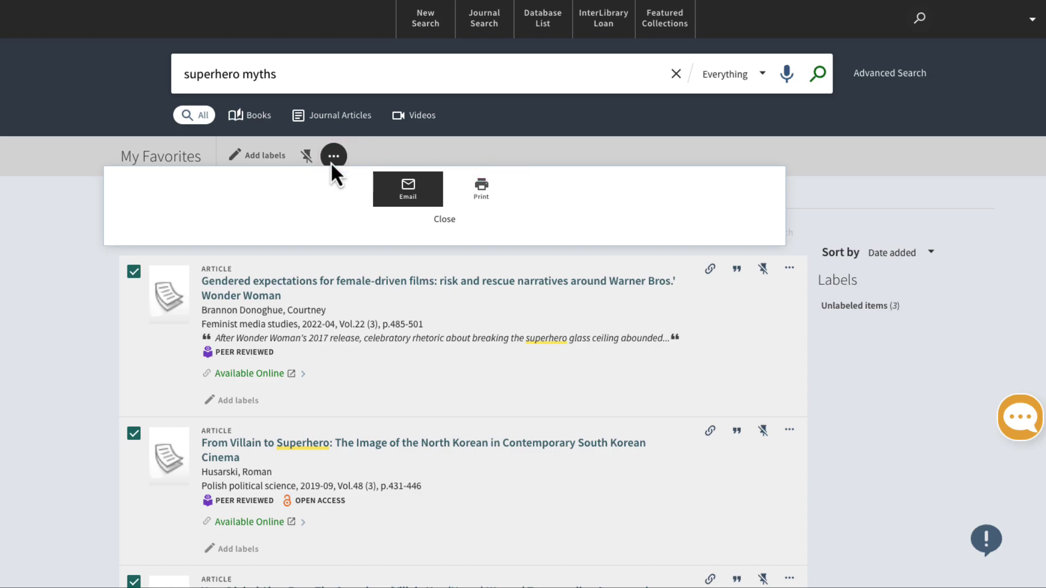
left_click(388, 192)
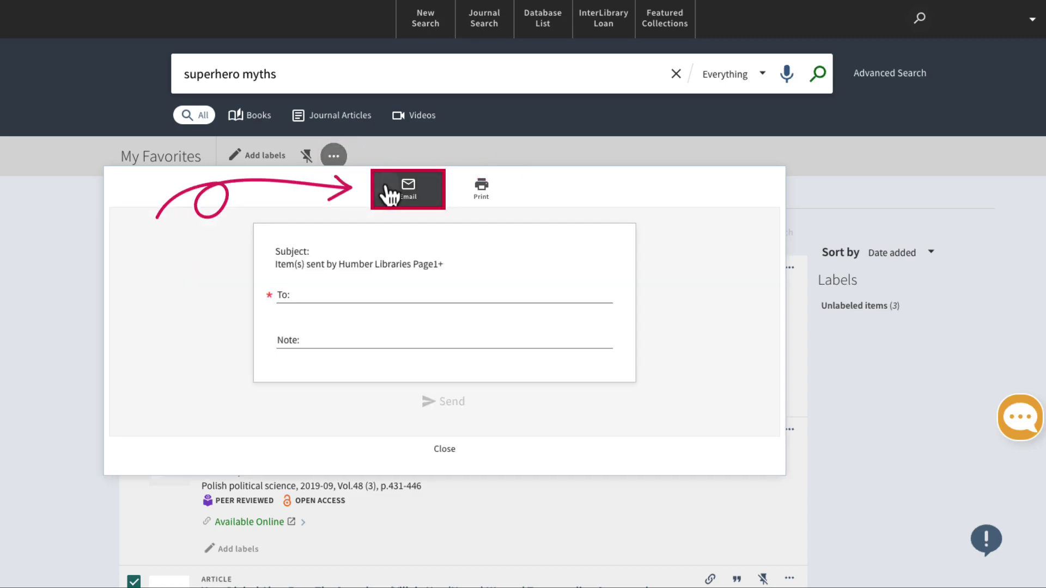
left_click(368, 295)
key("ctrl+v")
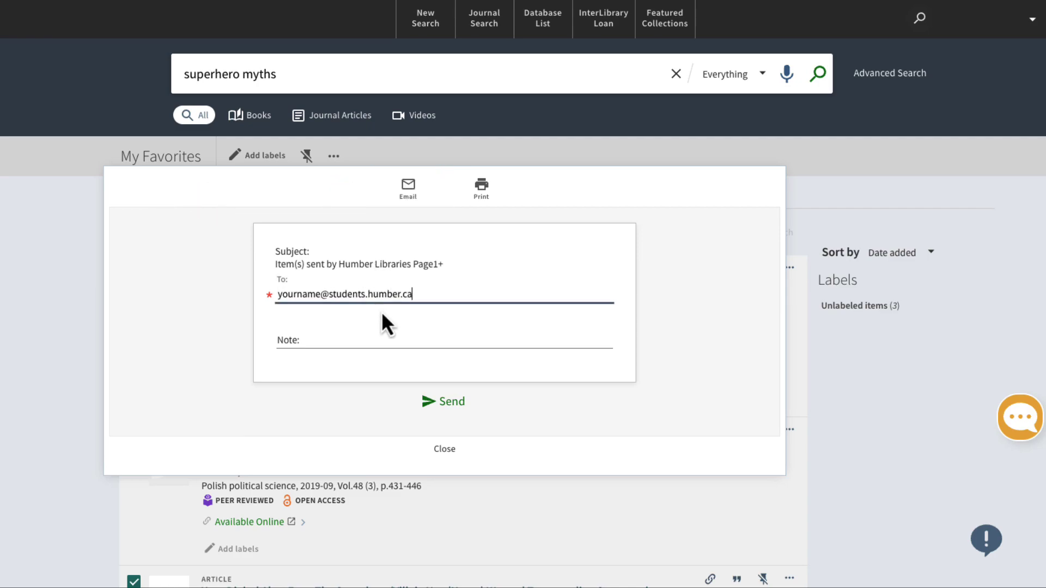
left_click(461, 408)
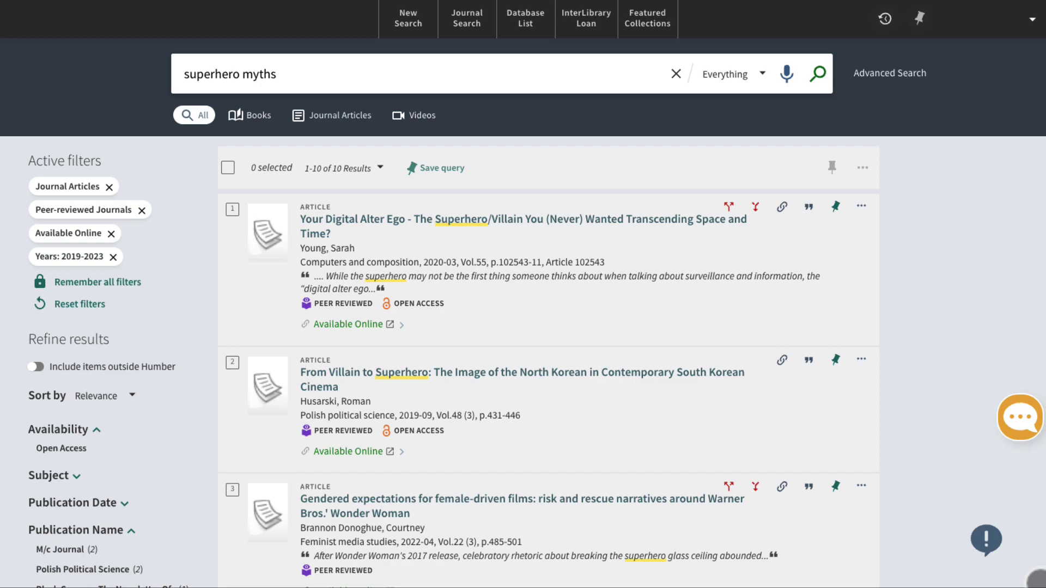
Copy the APA (7th edition) citation of result 3, the Wonder Woman article
scroll(1040, 586, "down", 5)
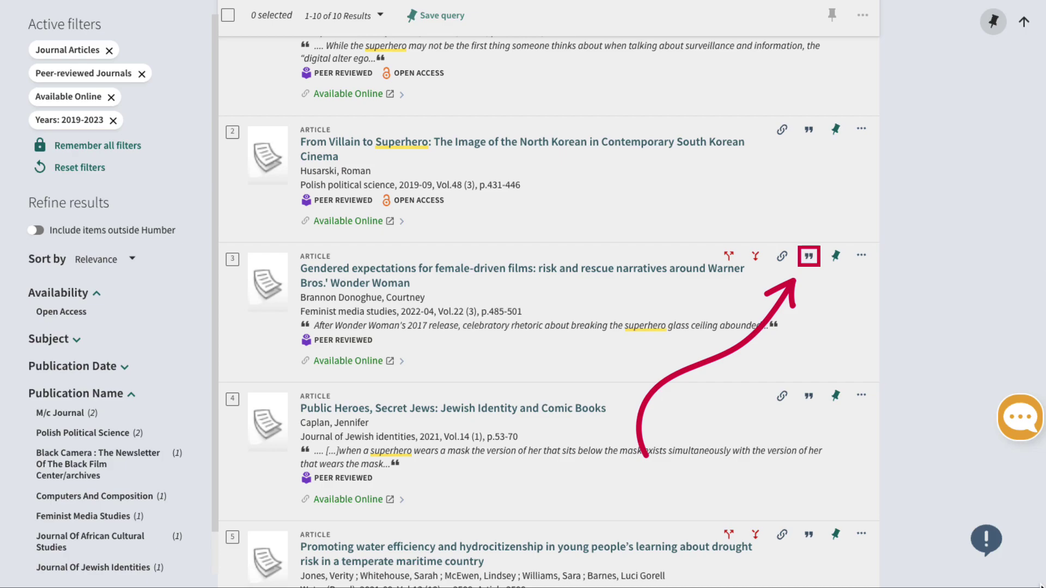
left_click(809, 266)
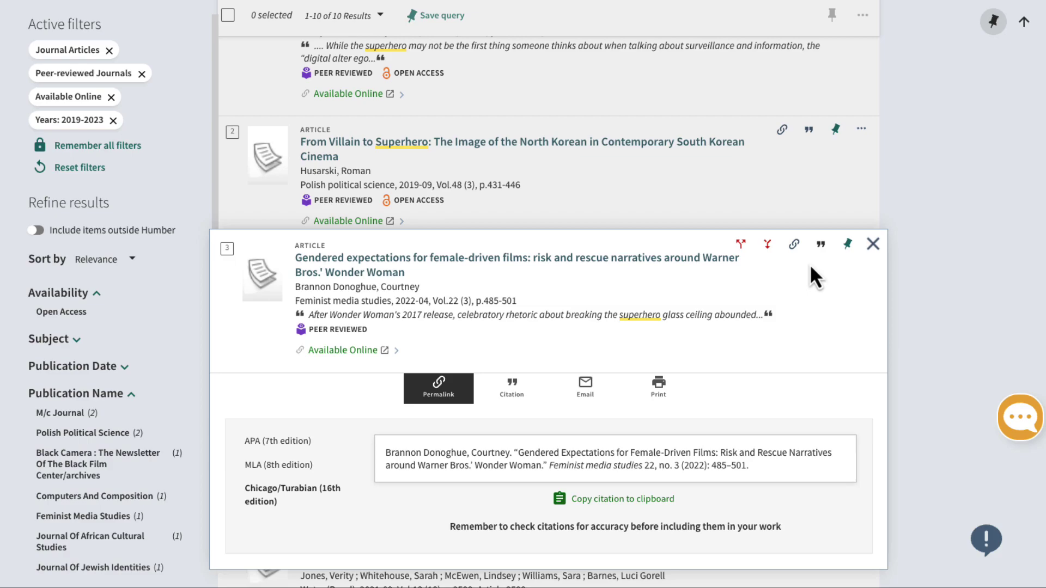
left_click(324, 443)
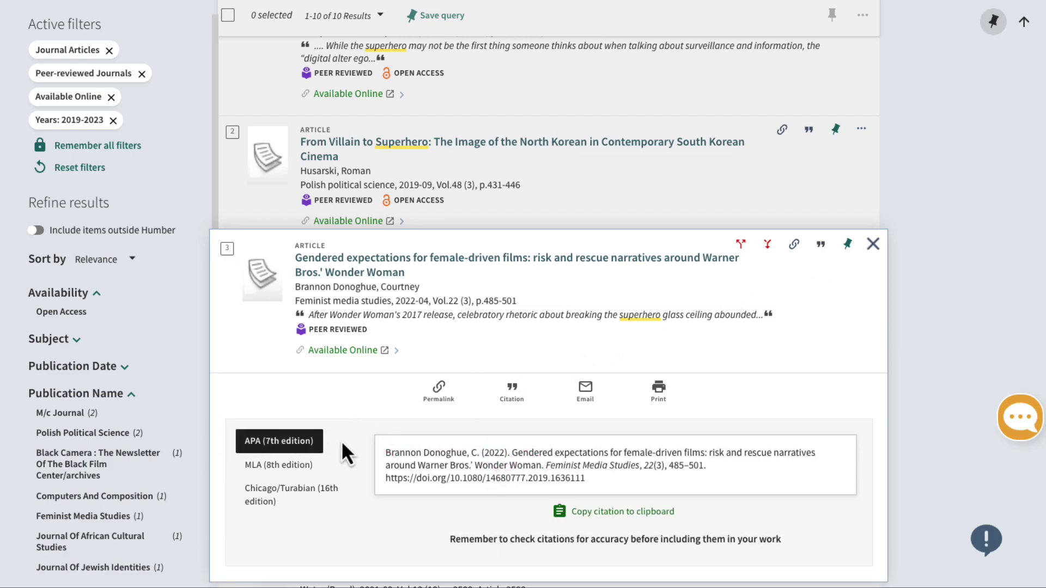
left_click(621, 512)
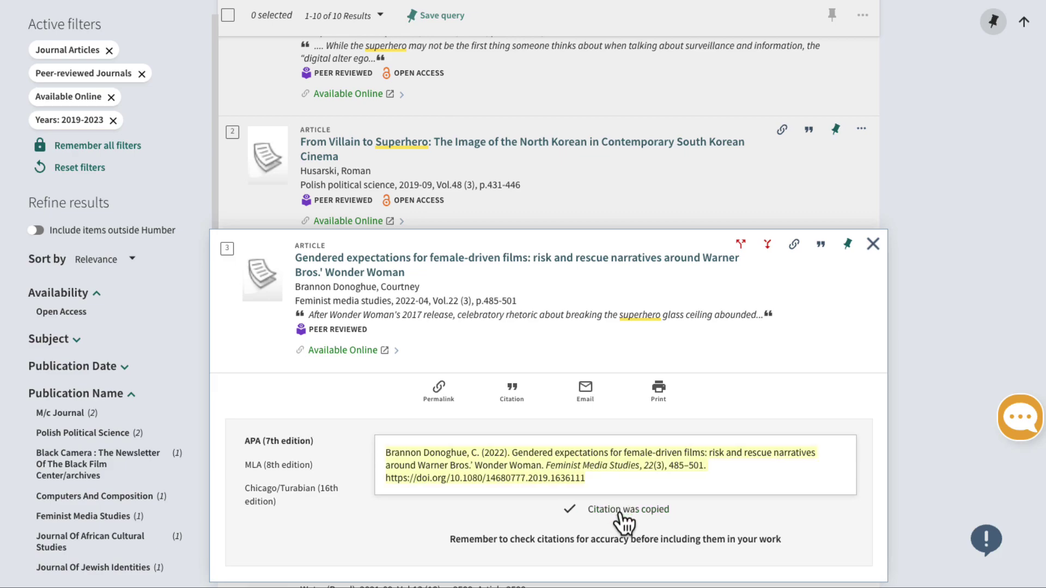